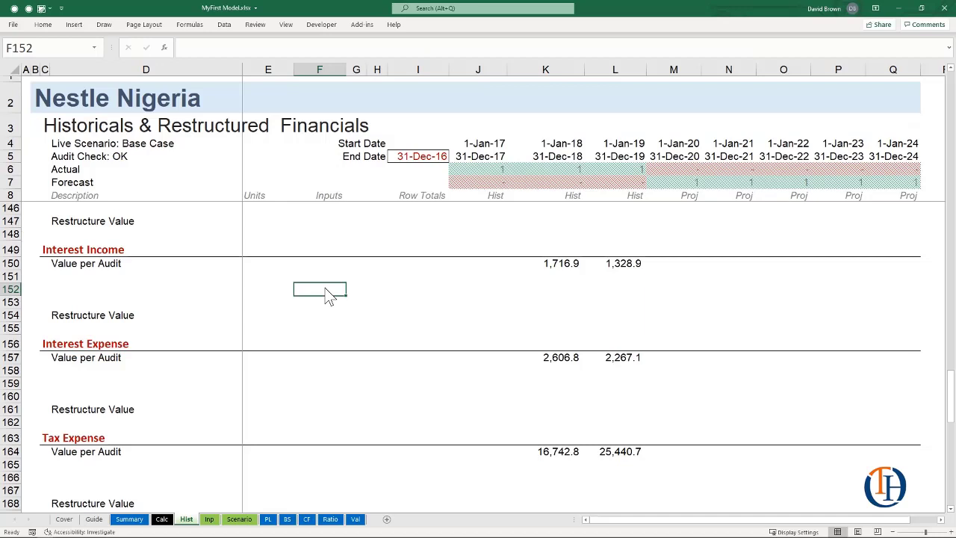
- Scroll up to the PL - Notes for Restructuring heading on the Hist sheet
left_click(183, 305)
scroll(179, 314, "up", 5)
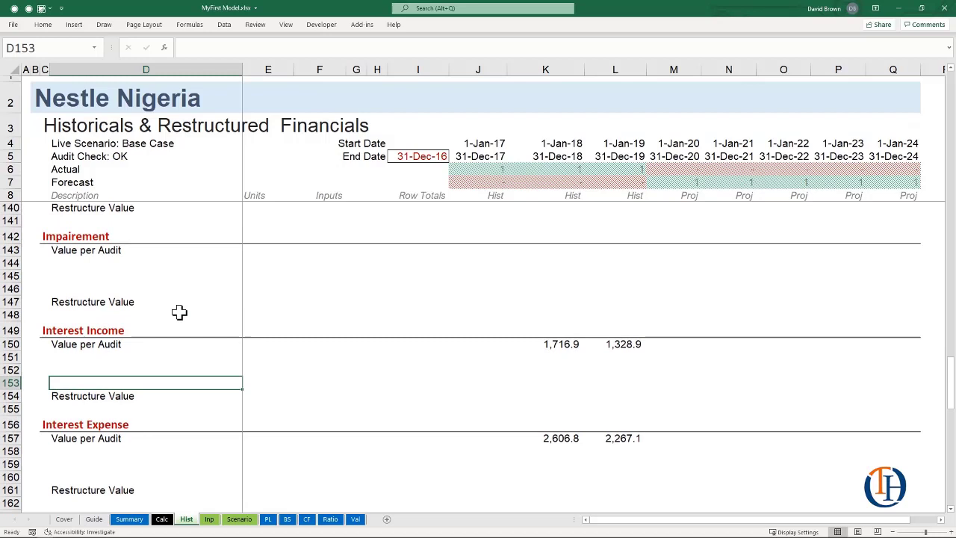
scroll(179, 312, "up", 5)
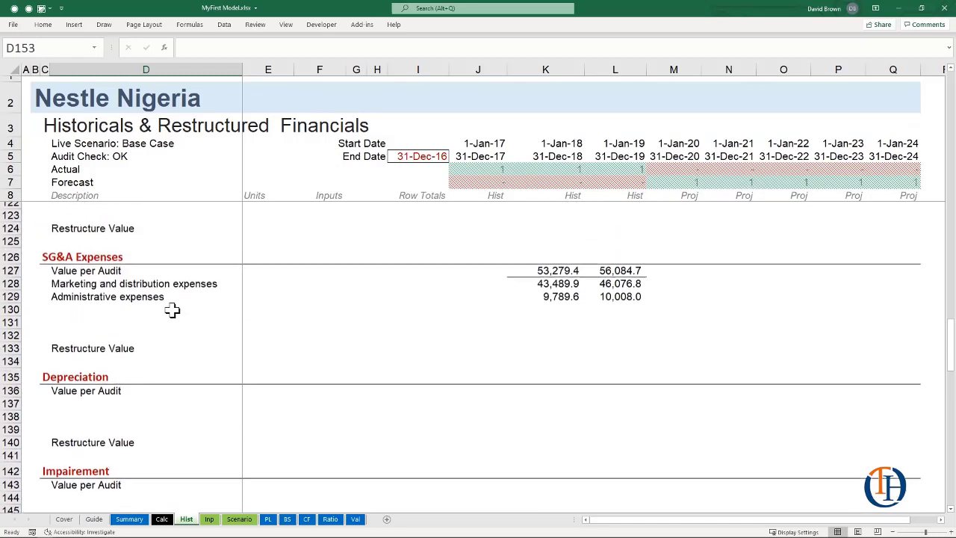
scroll(131, 292, "up", 3)
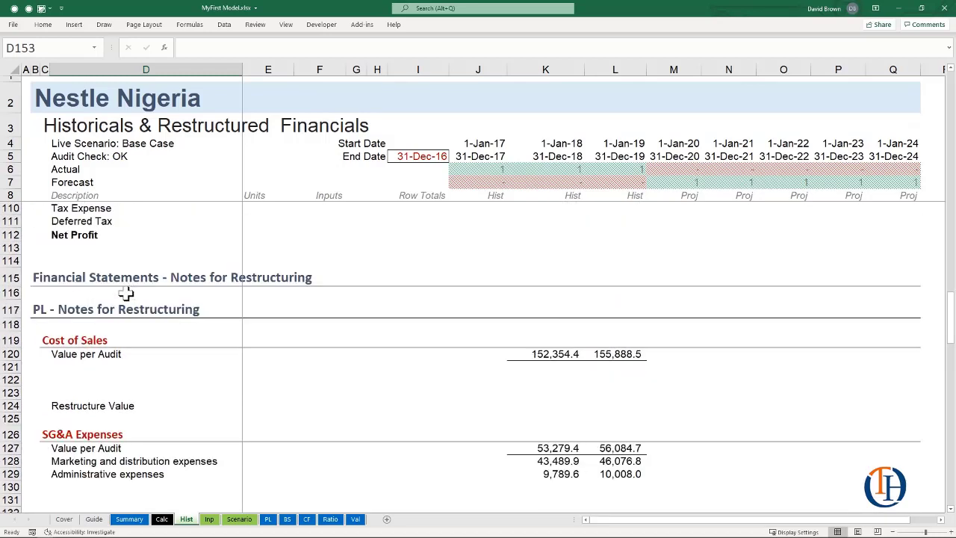
left_click(42, 309)
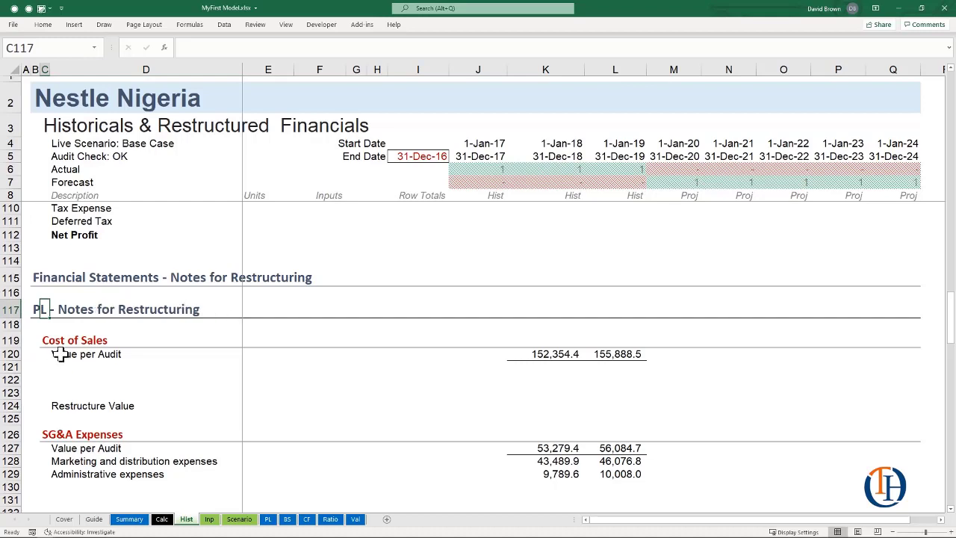
- Select the Cost of Sales, SG&A and 2018–2019 Restructure Value cells, then switch to the annual report PDF
left_click_drag(562, 353, 601, 355)
left_click_drag(570, 448, 608, 449)
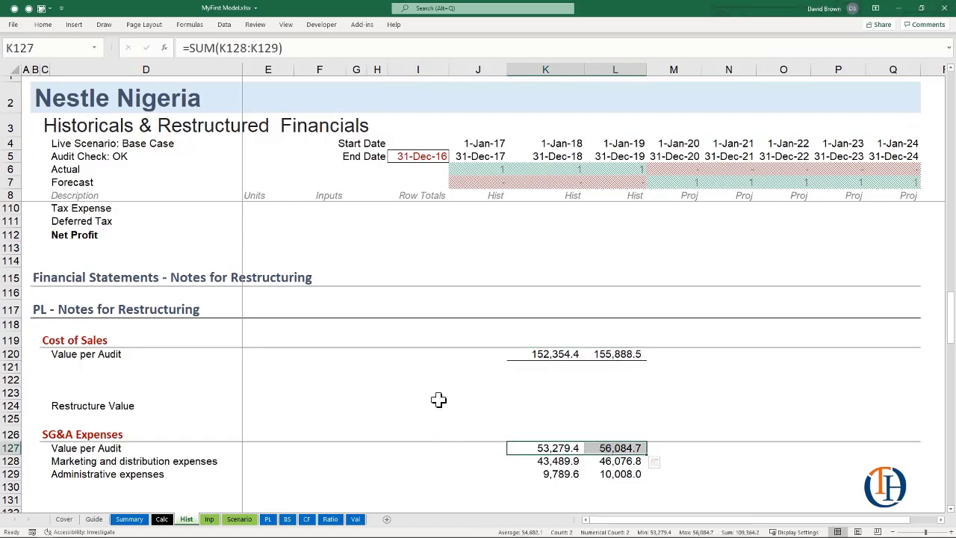
left_click(99, 375)
left_click_drag(98, 375, 620, 398)
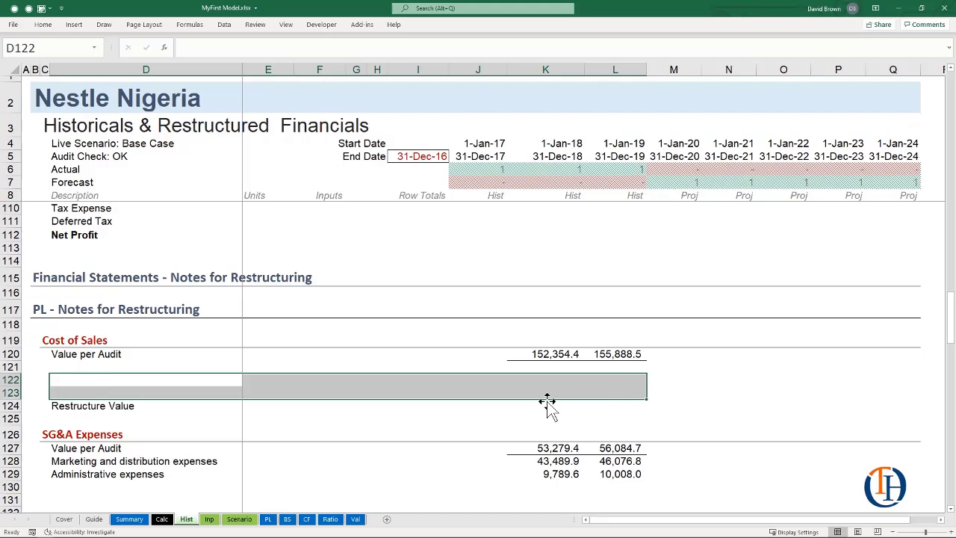
left_click_drag(537, 403, 605, 403)
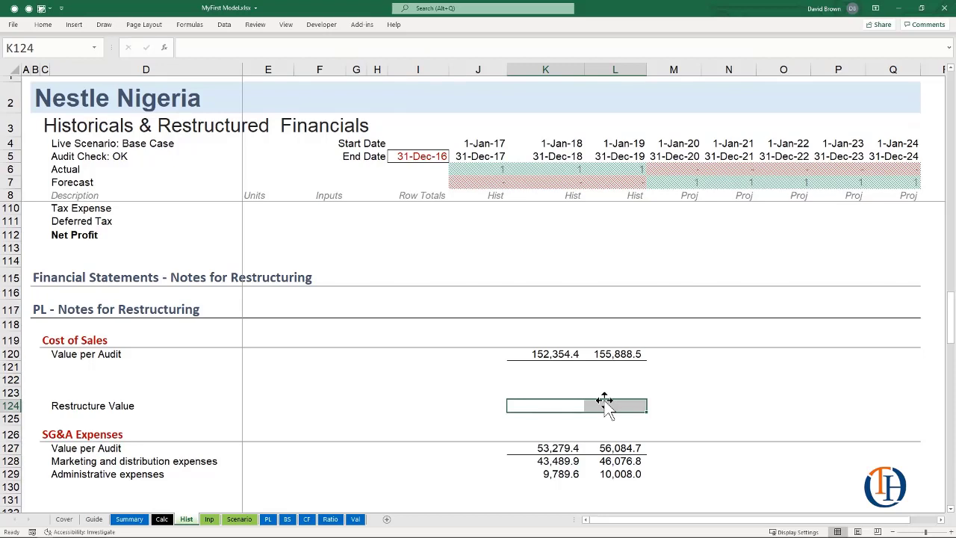
key("ctrl+1")
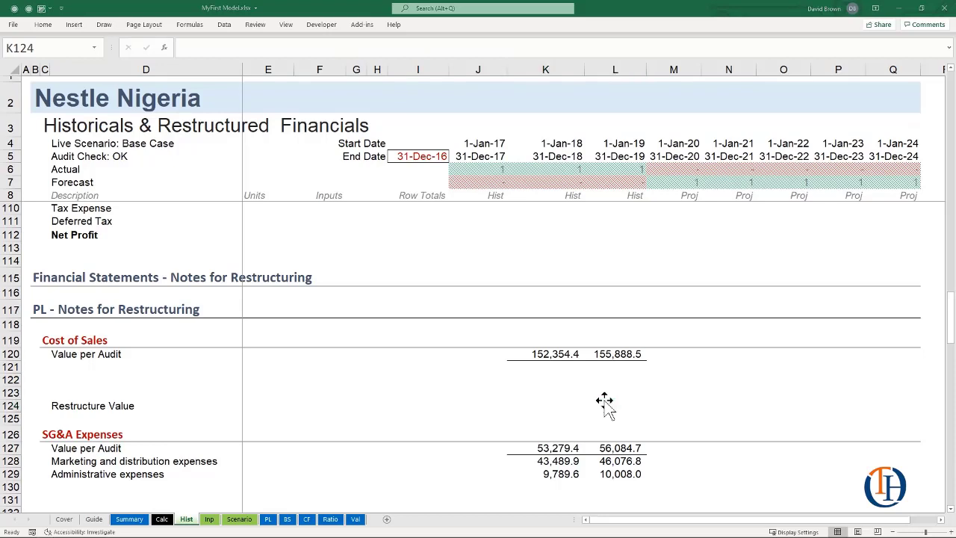
key("alt+Tab")
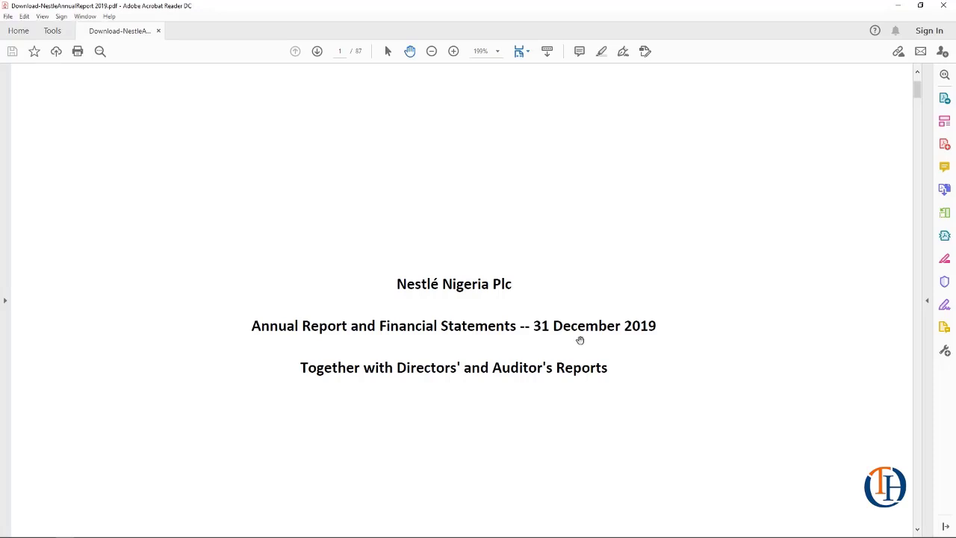
- Go to page 21 of the annual report
scroll(579, 340, "down", 20)
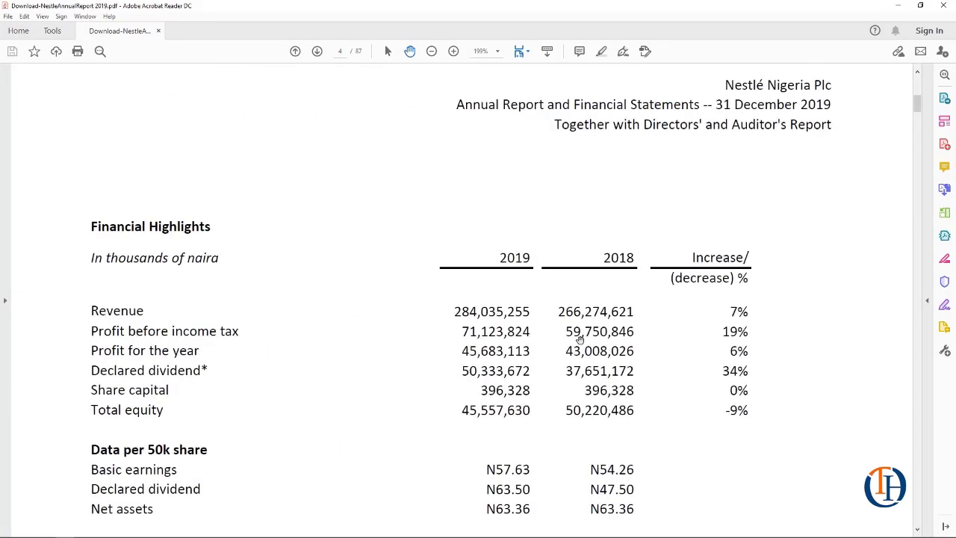
scroll(580, 339, "down", 20)
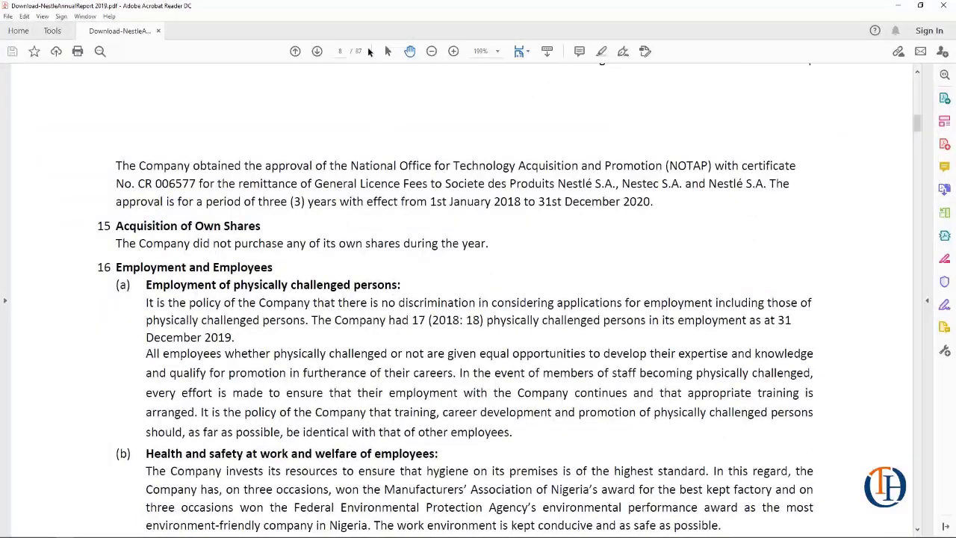
left_click(342, 52)
type("21")
key("Return")
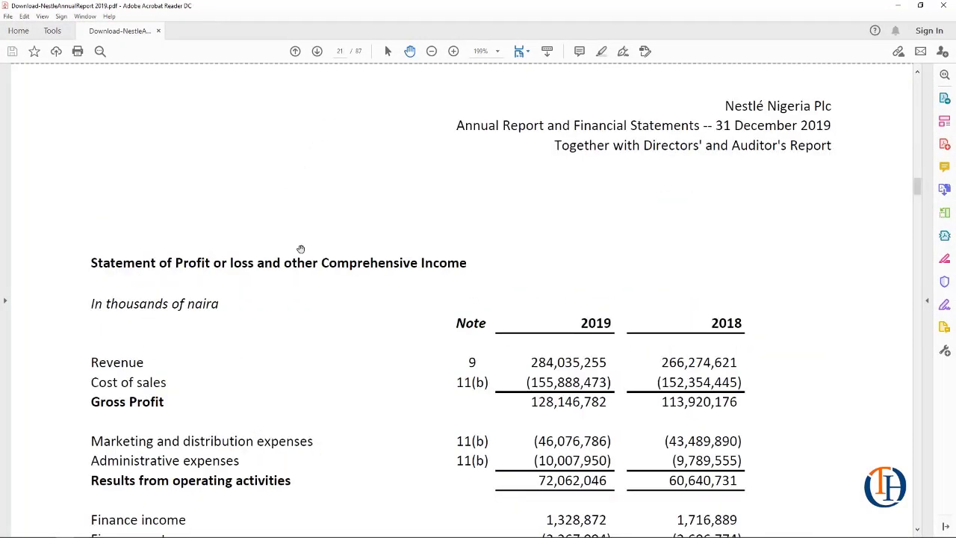
- Select the 2019 Cost of sales figure 155,888,473 in the Statement of Profit or Loss
scroll(306, 258, "down", 3)
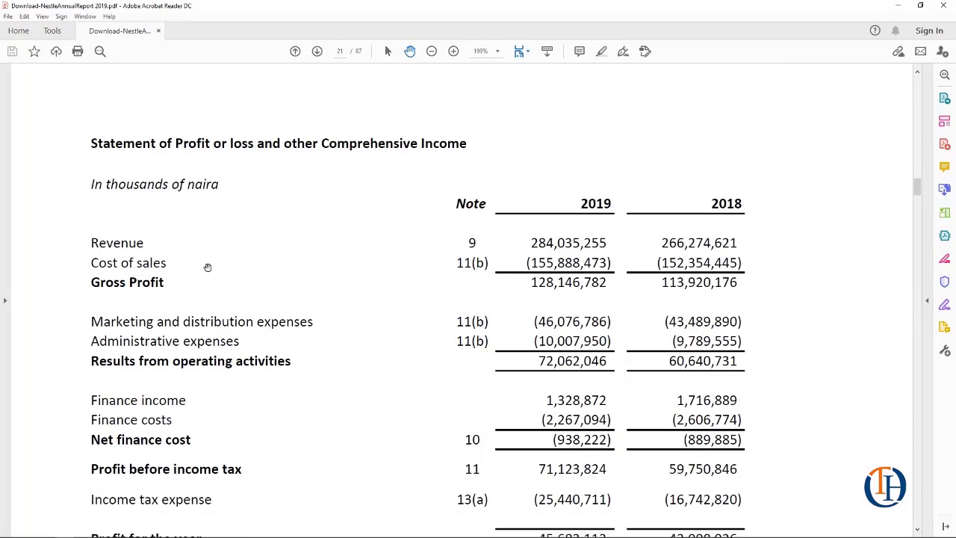
scroll(224, 265, "down", 1)
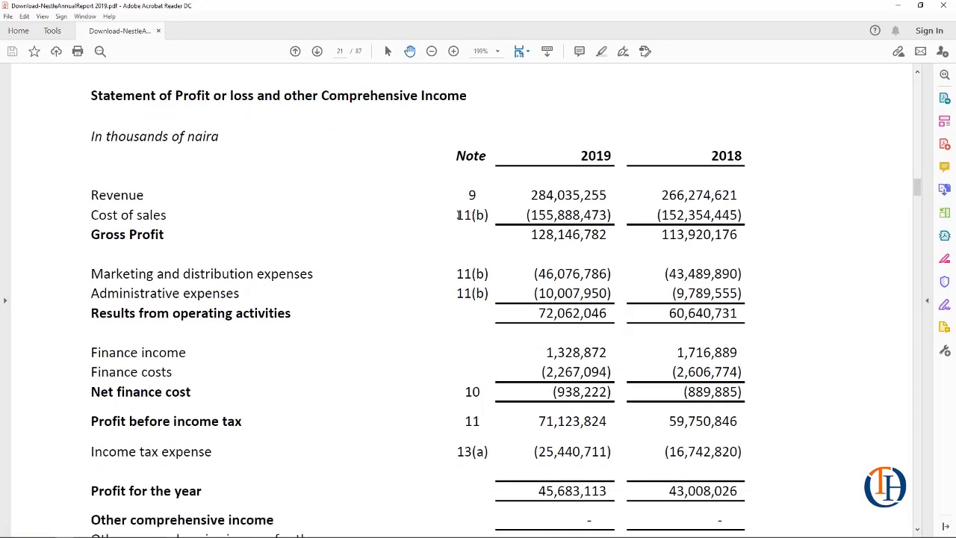
left_click_drag(458, 215, 485, 216)
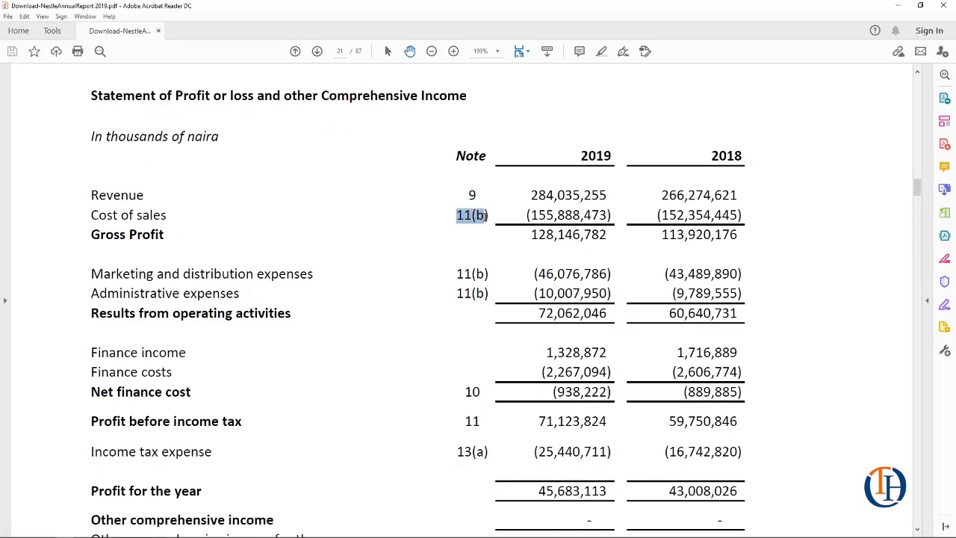
left_click(543, 218)
left_click_drag(531, 215, 602, 221)
- Check the 2019 Cost of Sales per audit (155,888.5, =L14) and Restructure Value cells, then return to the report
key("alt+Tab")
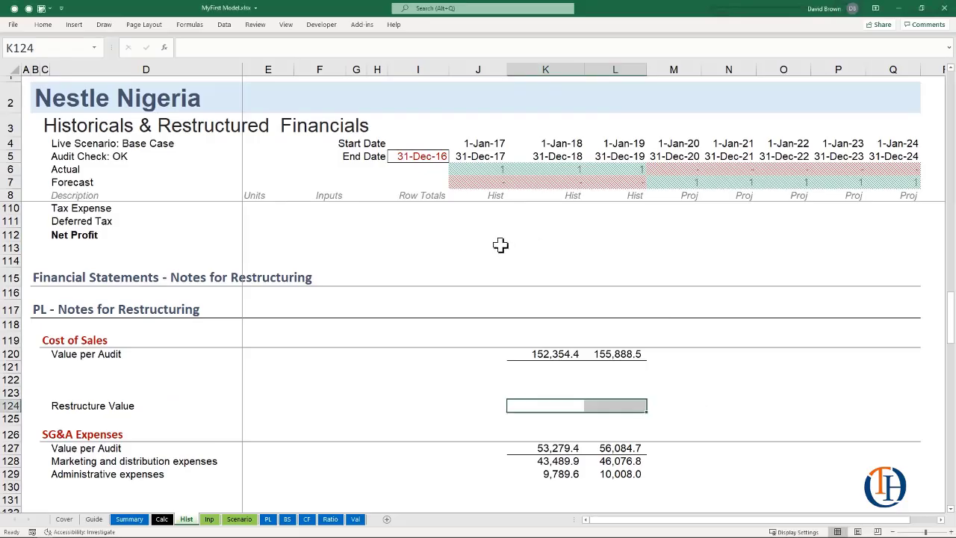
left_click(615, 354)
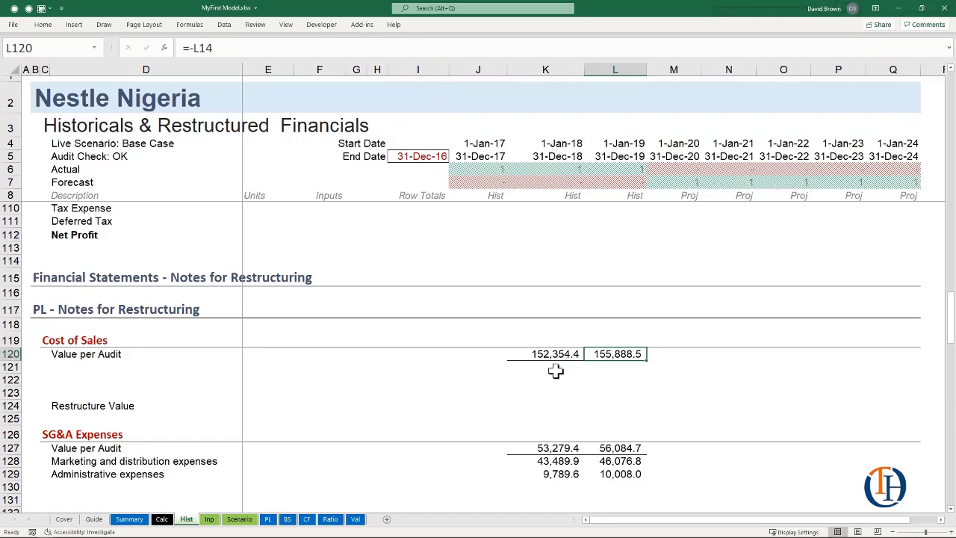
left_click_drag(555, 371, 627, 403)
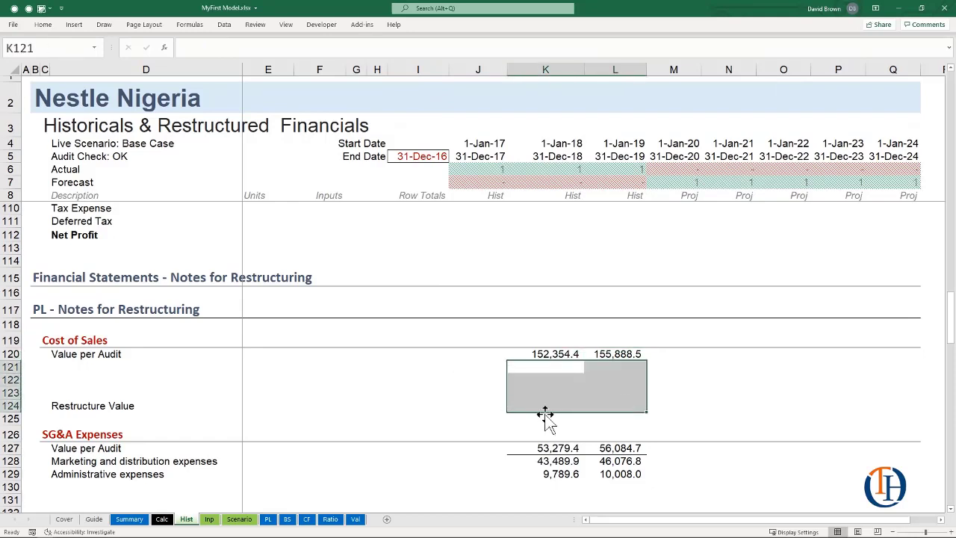
left_click_drag(548, 405, 620, 404)
key("alt+Tab")
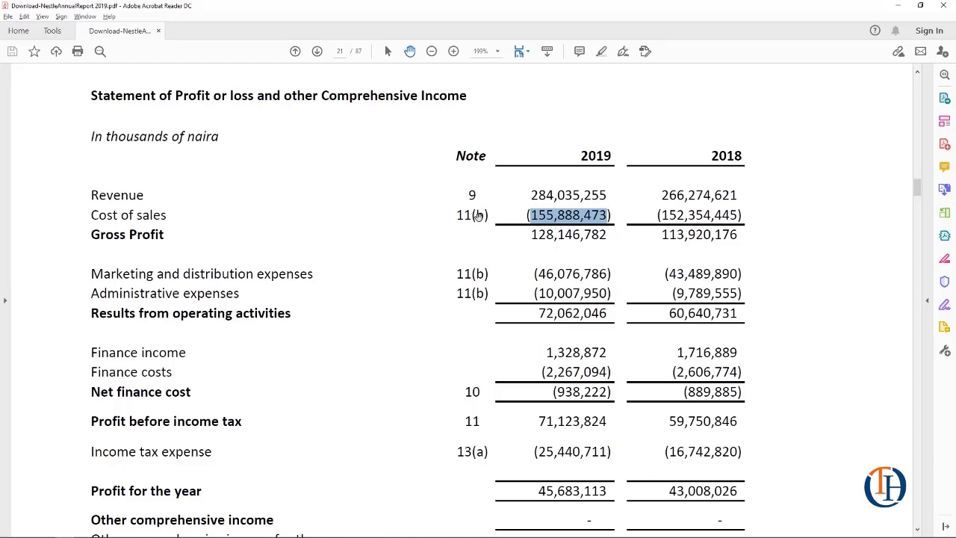
- Select the Depreciation row in the page 56 expenses-by-nature note, then return to Excel
left_click_drag(919, 188, 880, 362)
scroll(535, 276, "up", 10)
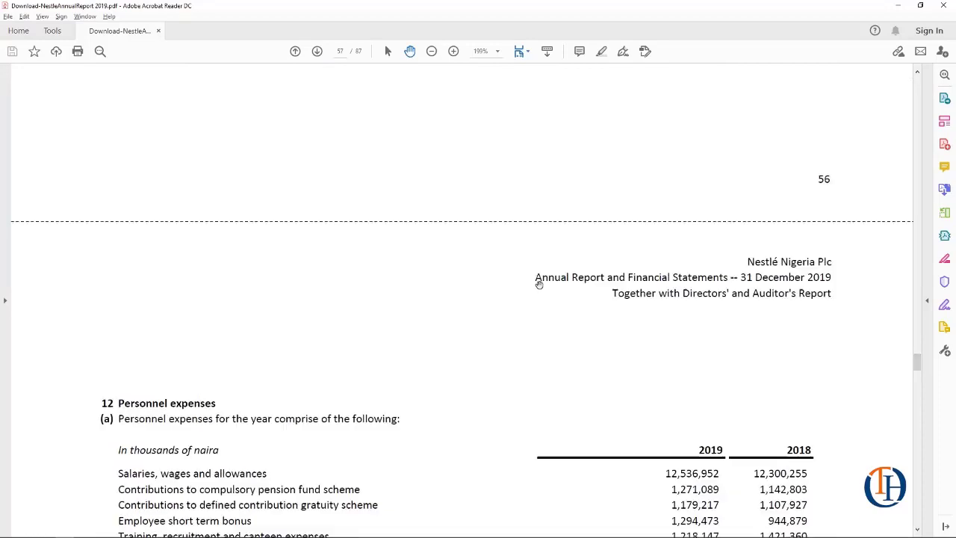
scroll(538, 285, "down", 12)
scroll(316, 335, "up", 4)
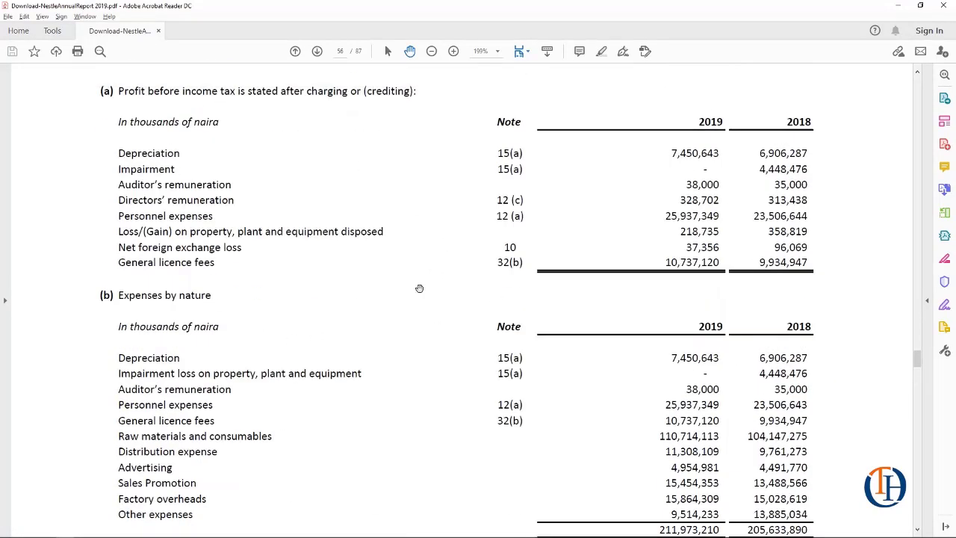
scroll(600, 392, "down", 3)
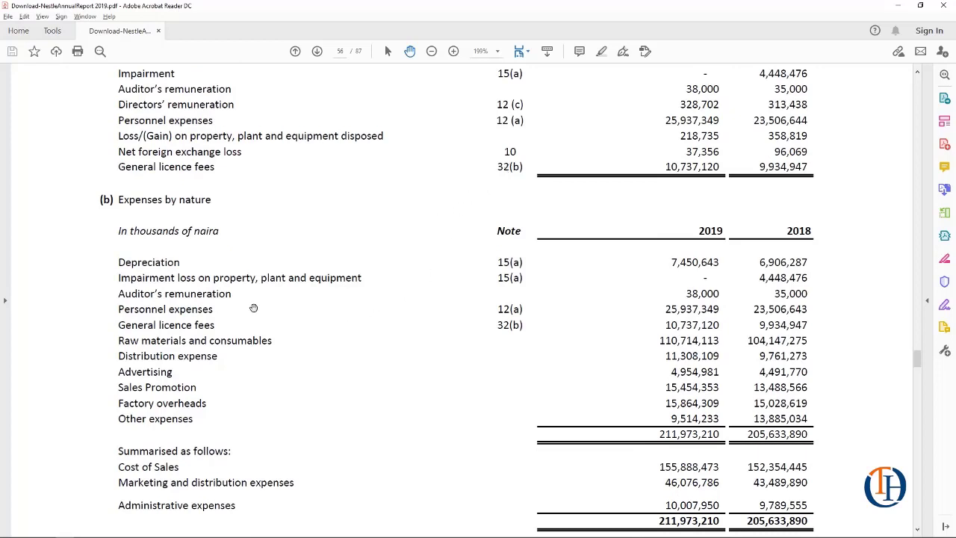
left_click_drag(118, 261, 809, 278)
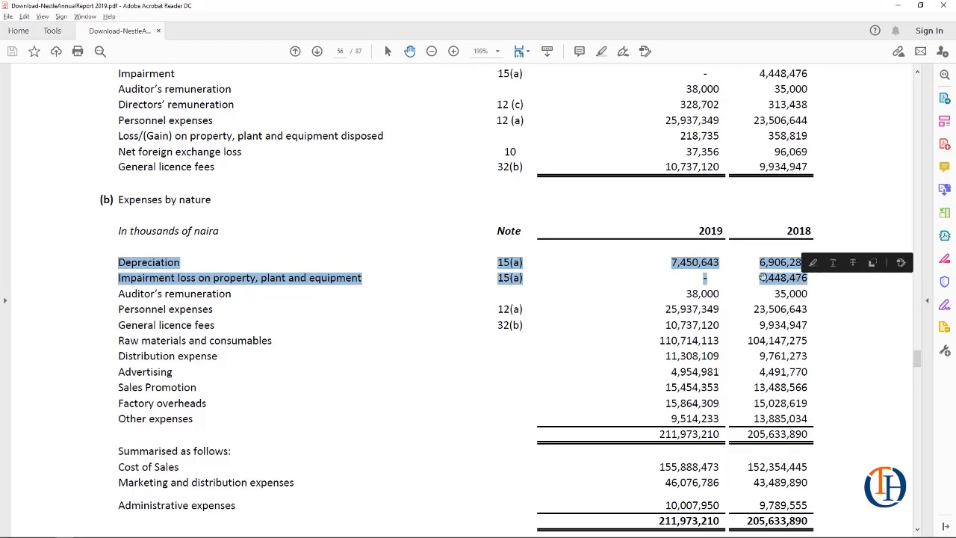
key("alt+Tab")
- Mark the Depreciation, Impairment, Cost of Sales and SG&A rows, and clear the report's highlight
scroll(258, 388, "down", 3)
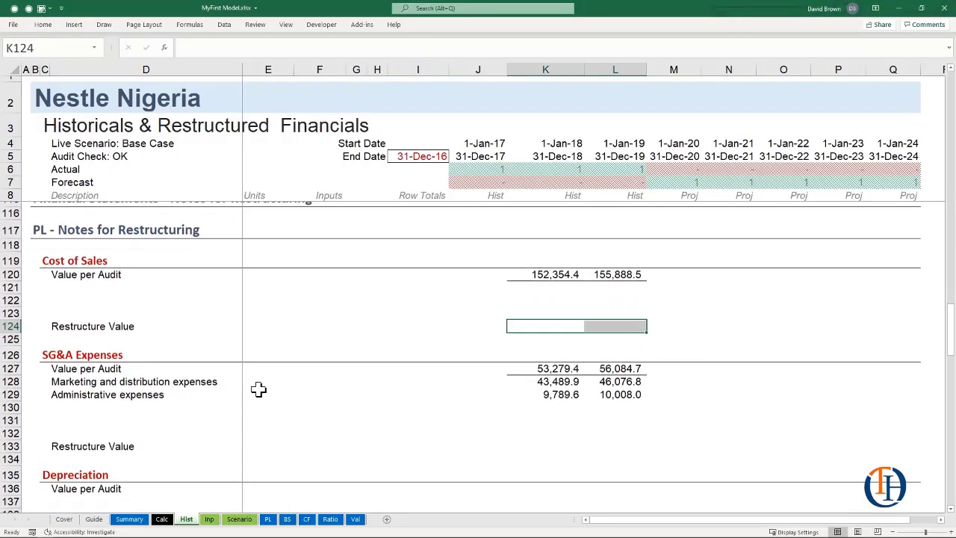
scroll(258, 389, "up", 7)
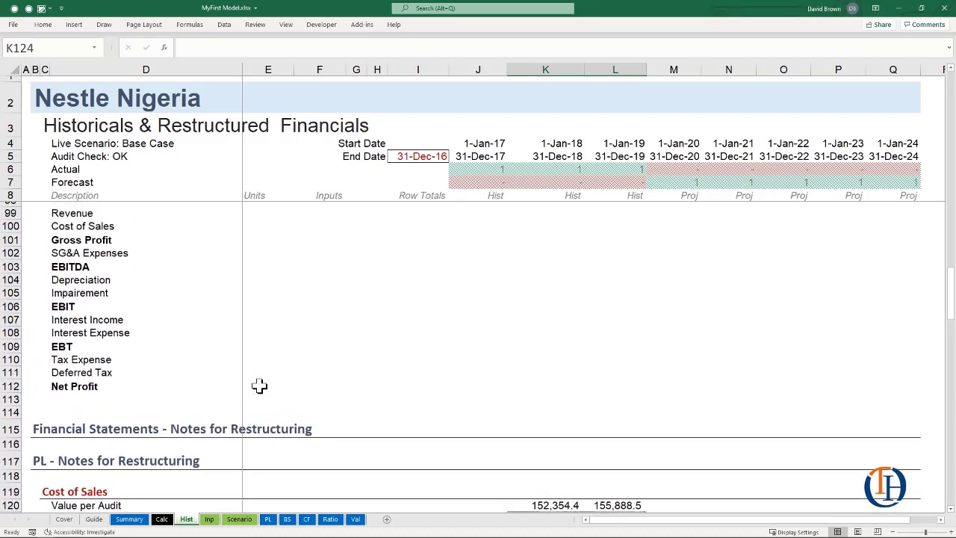
left_click_drag(14, 288, 18, 300)
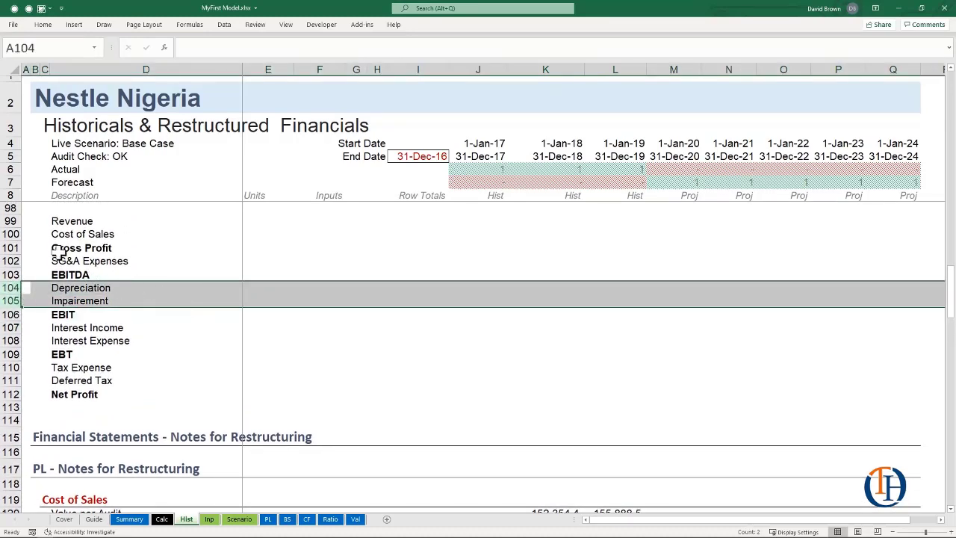
left_click(10, 234)
left_click(10, 261)
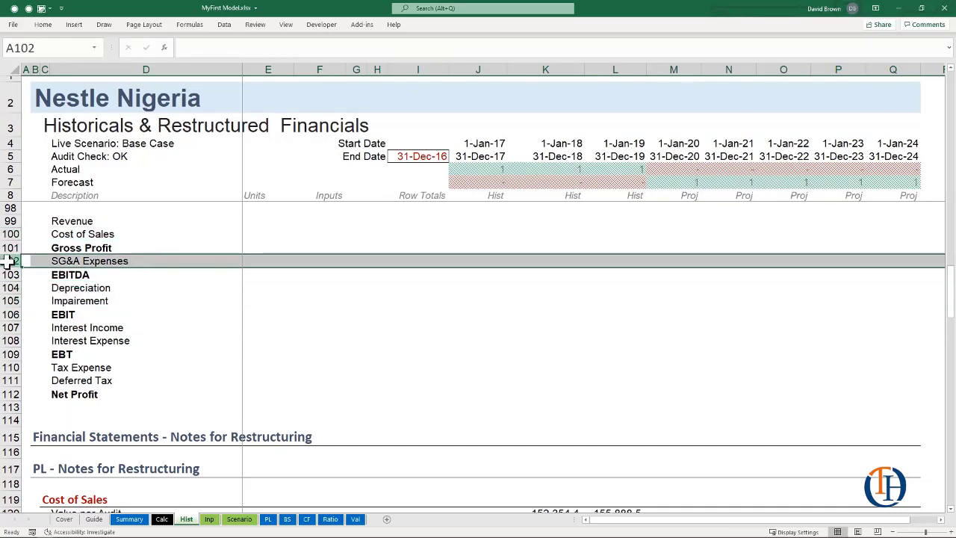
key("alt+Tab")
left_click(595, 344)
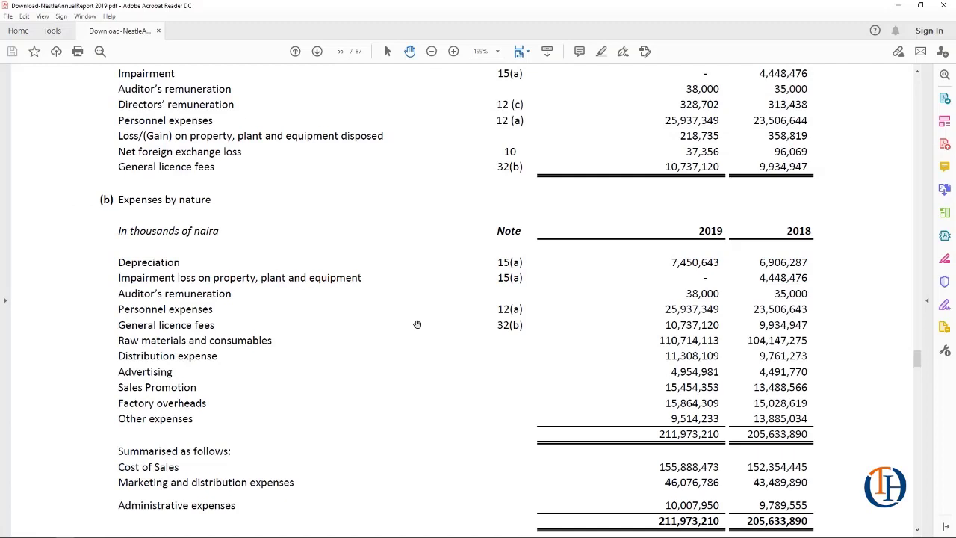
key("alt+Tab")
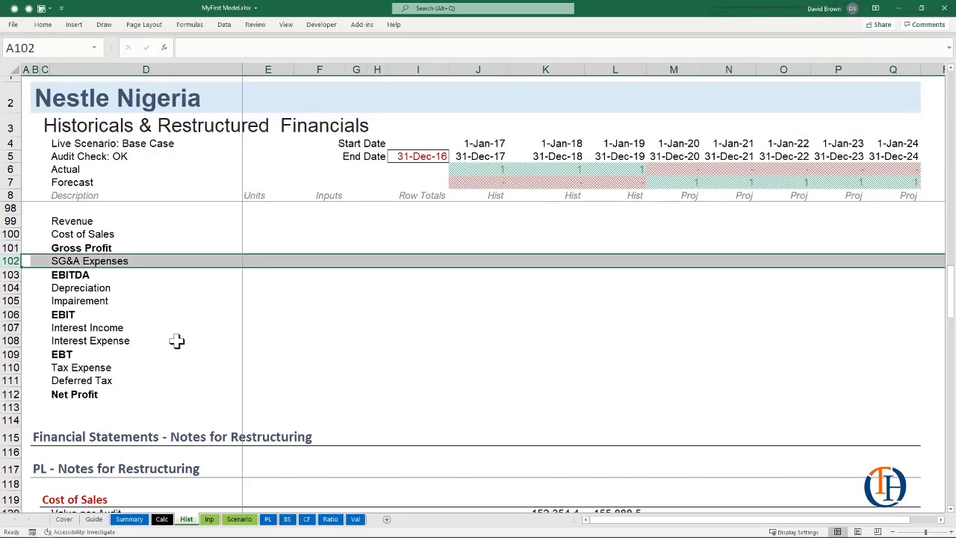
- Review the Cost of Sales label in D100 and the SG&A Expenses and Interest Income rows
left_click(100, 234)
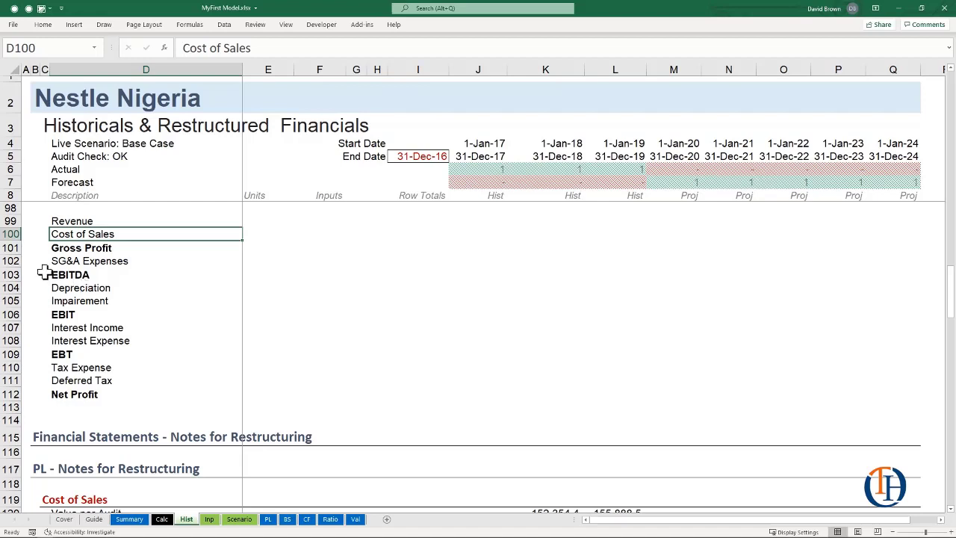
left_click(11, 261)
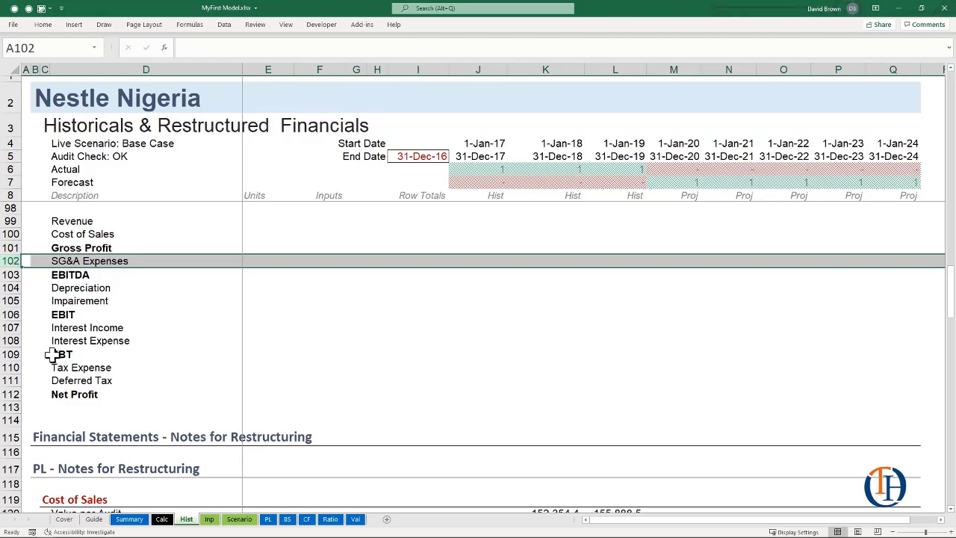
left_click(11, 327)
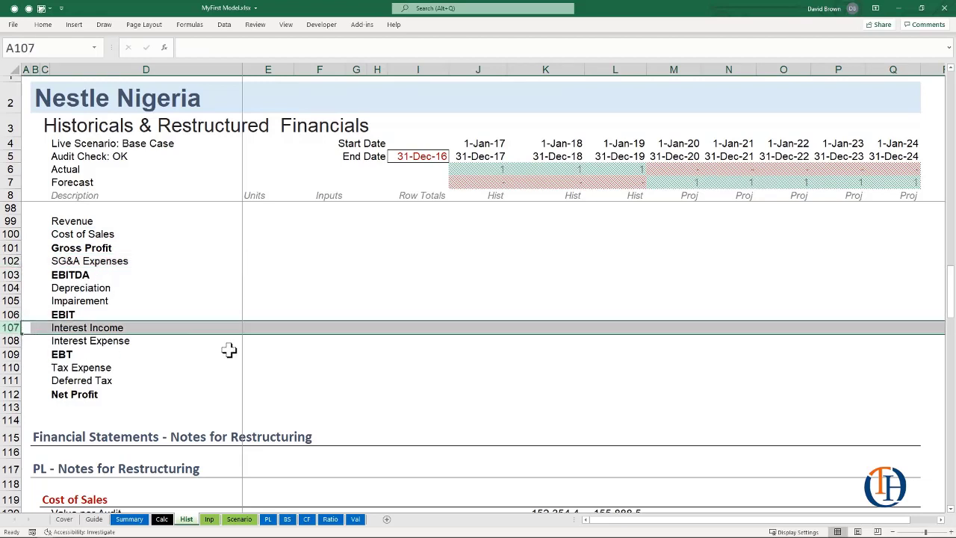
- Jump to the page 21 Statement of Profit or Loss and check the 2019 Finance income figure
key("alt+Tab")
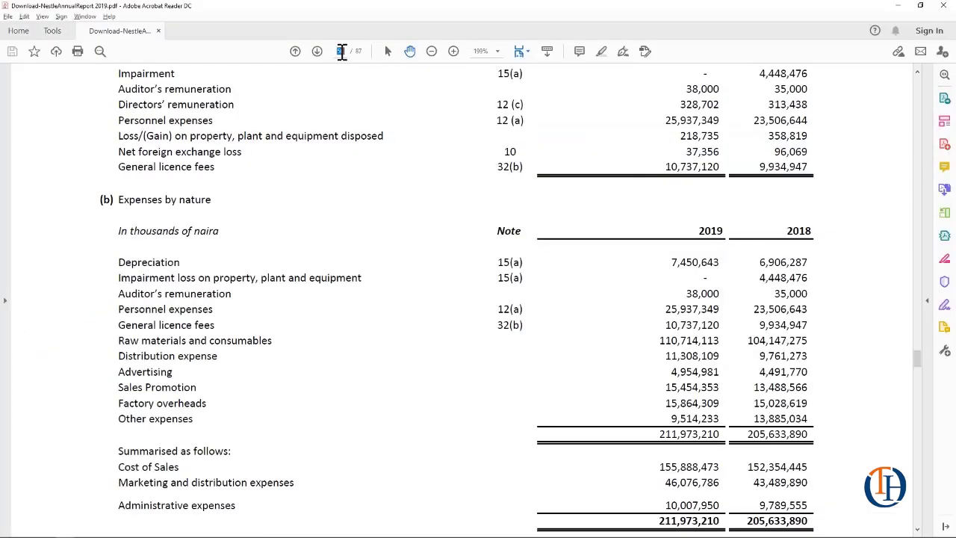
key("Return")
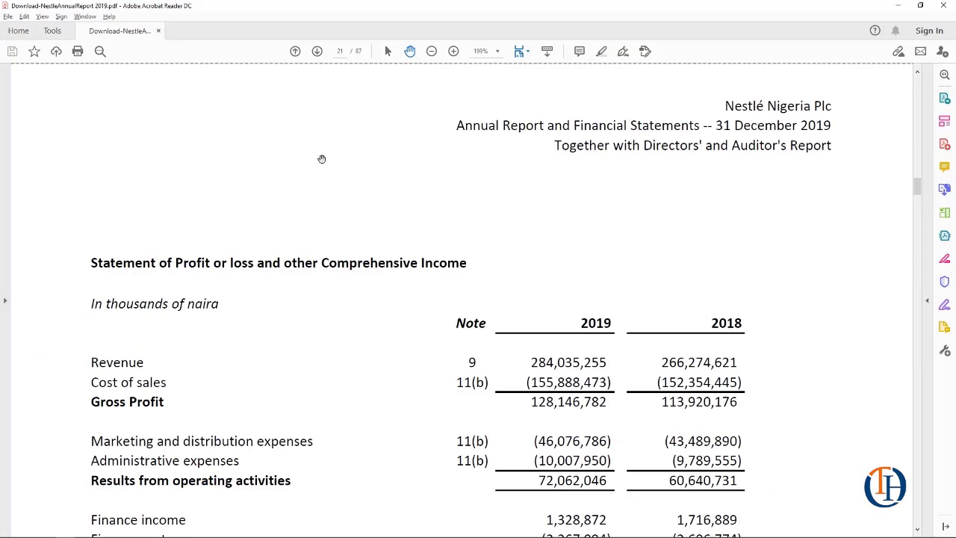
scroll(295, 215, "down", 3)
scroll(295, 214, "down", 1)
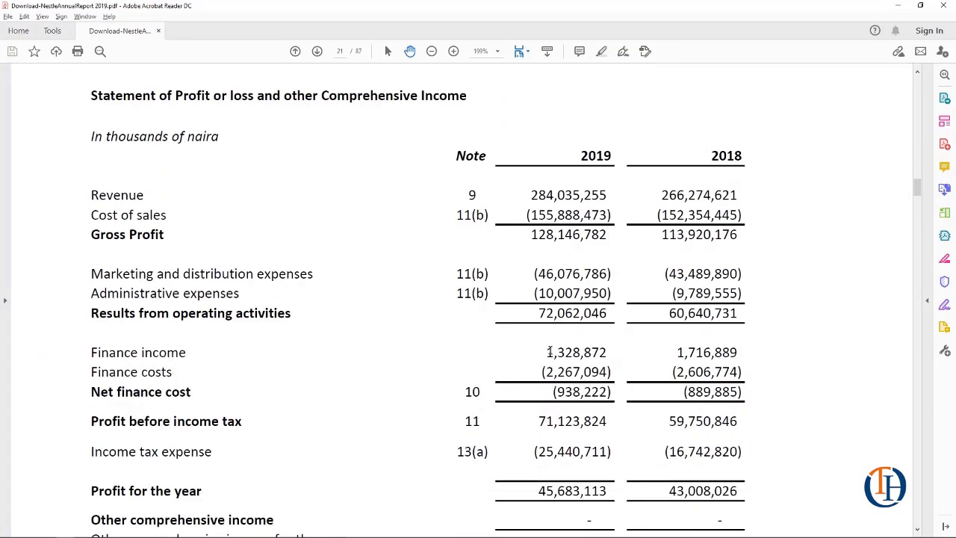
left_click_drag(550, 352, 602, 349)
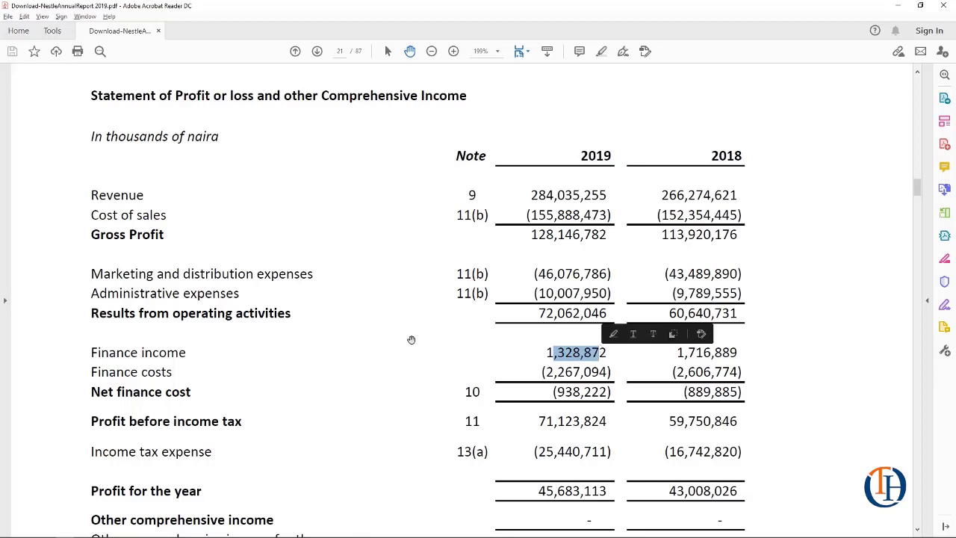
left_click(207, 346)
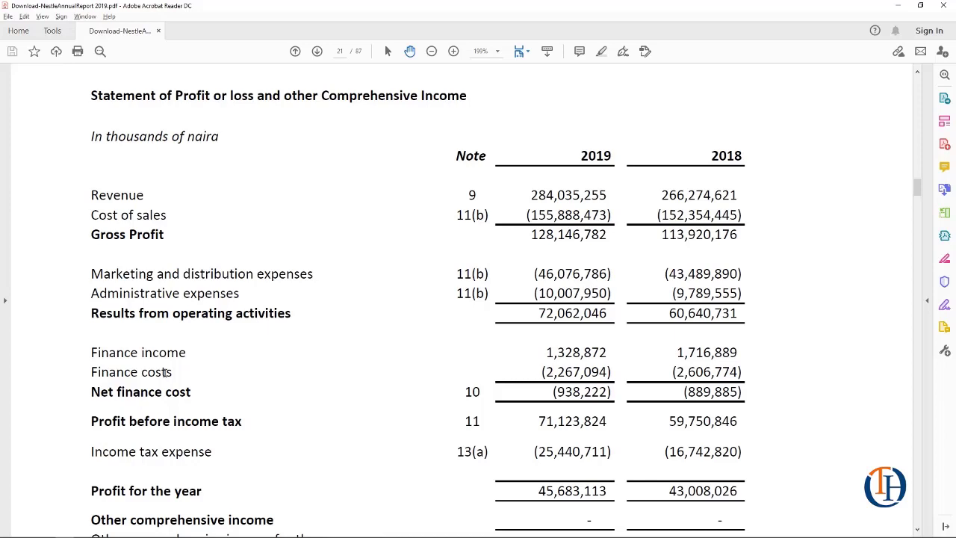
- Check the marketing, administrative, operating results and Income tax expense lines, then return to Excel
left_click_drag(89, 273, 281, 293)
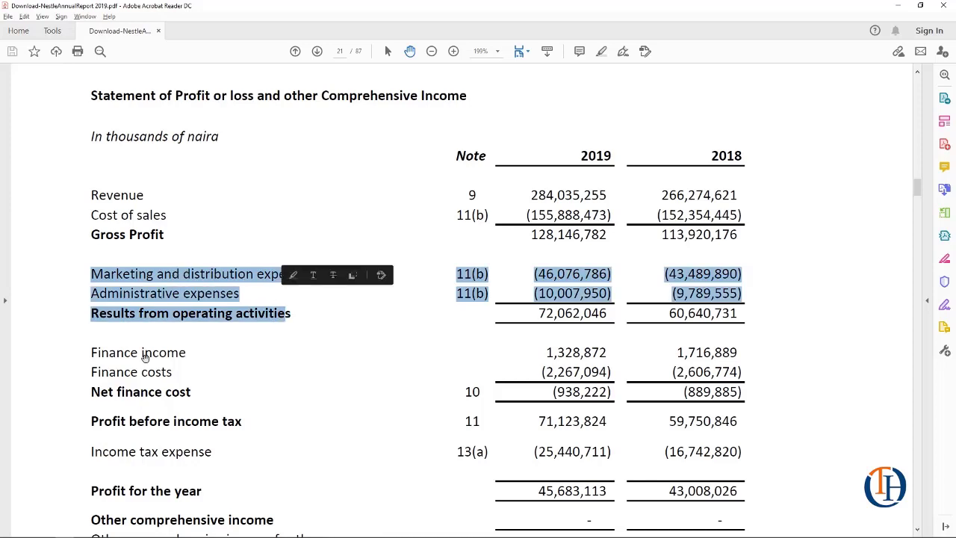
scroll(145, 358, "down", 1)
left_click_drag(91, 408, 166, 403)
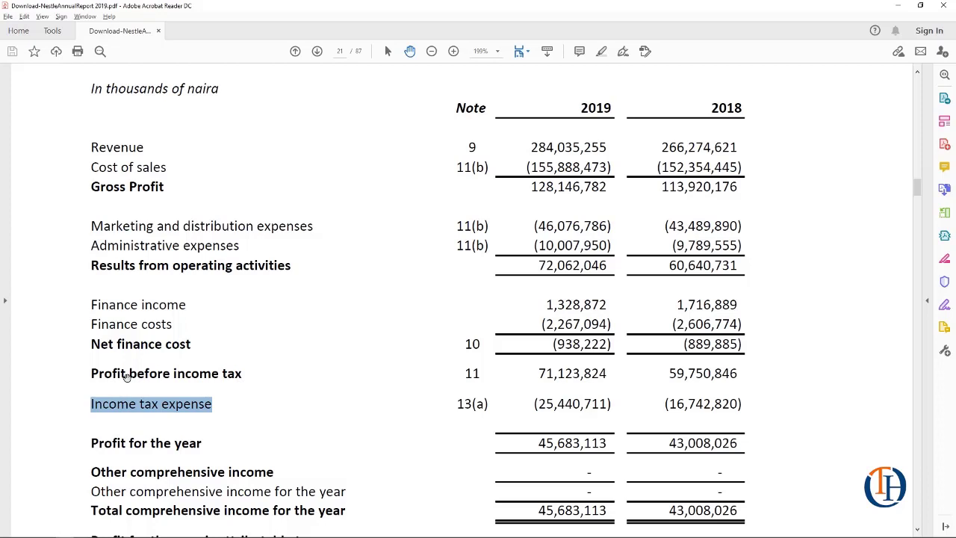
key("alt+Tab")
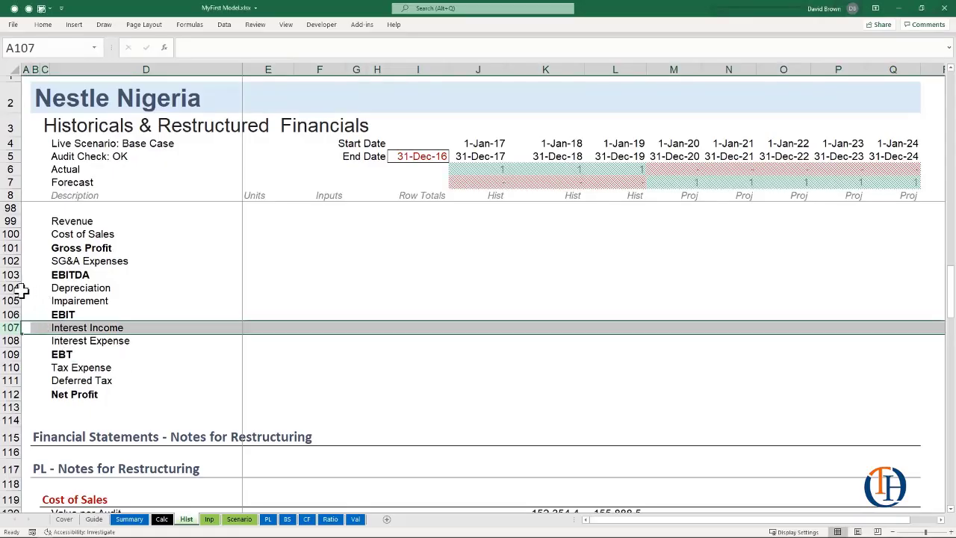
left_click_drag(13, 287, 17, 299)
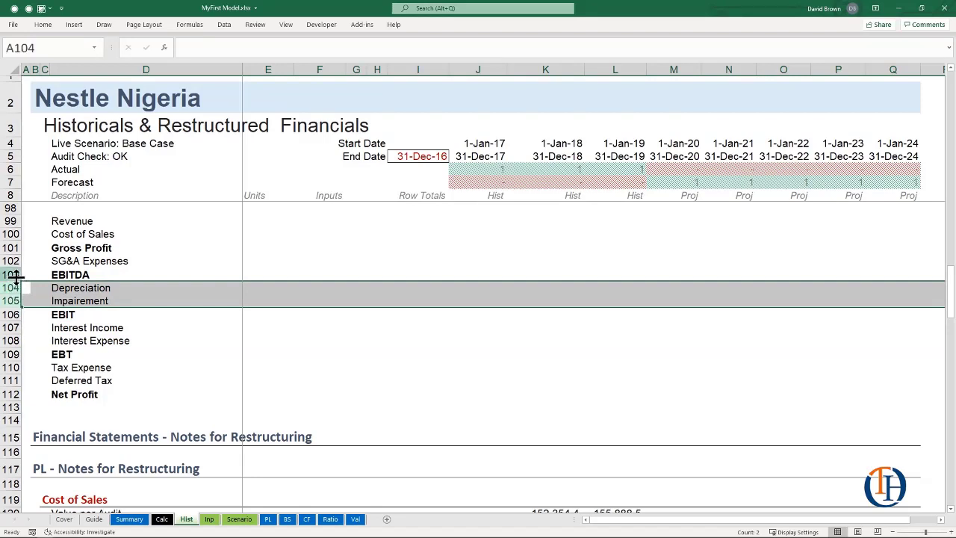
left_click(12, 274)
left_click_drag(10, 287, 16, 300)
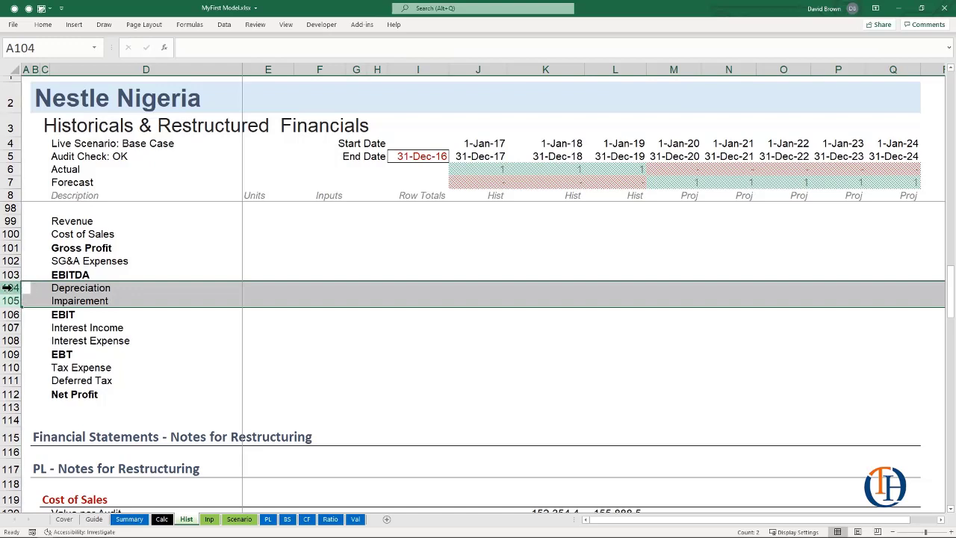
left_click_drag(7, 287, 8, 300)
left_click_drag(7, 287, 16, 289)
left_click(13, 289)
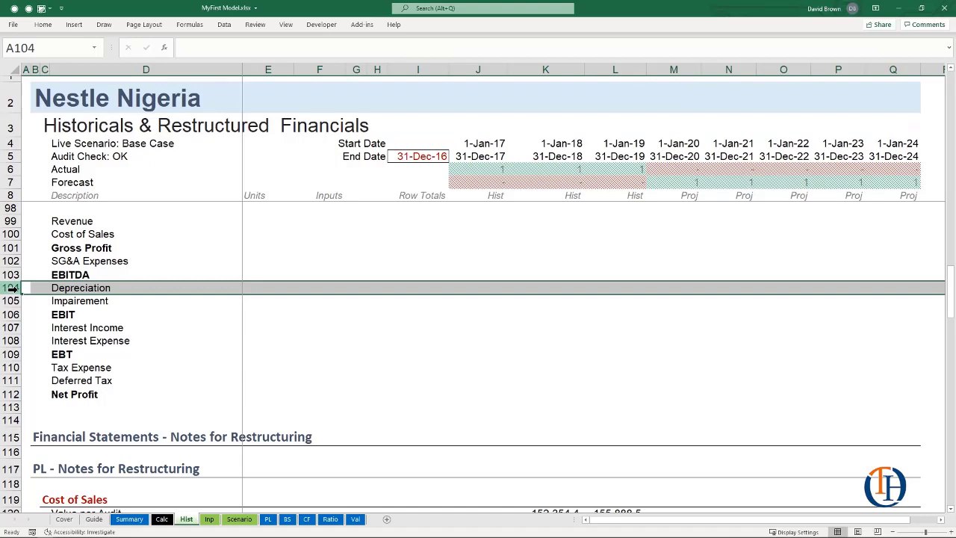
left_click(80, 261)
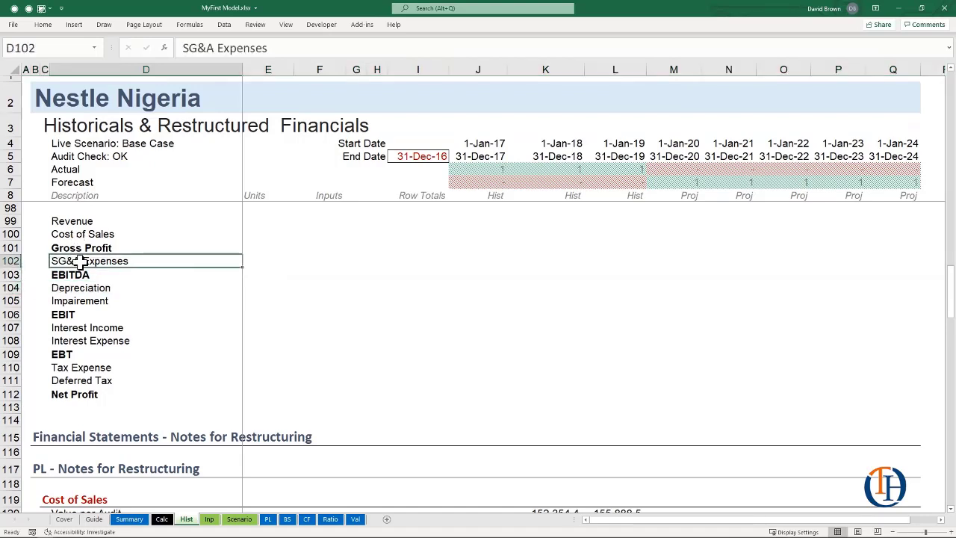